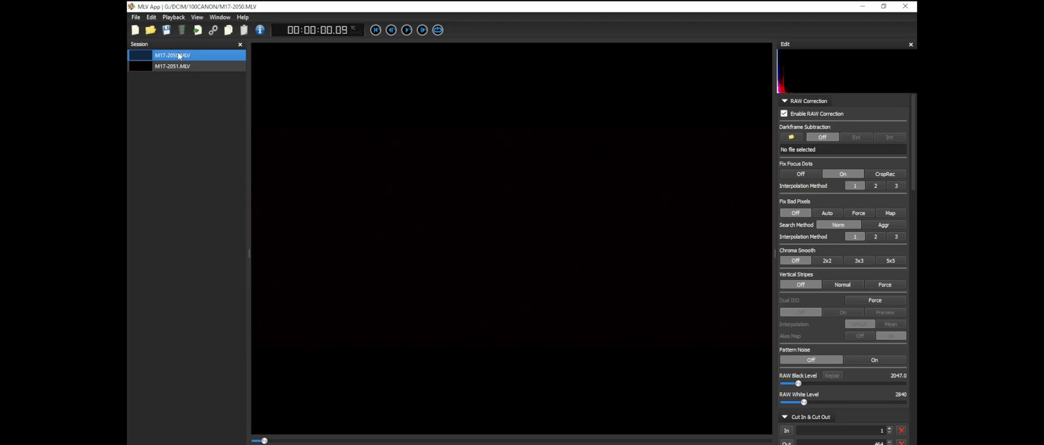
Set the export codec to MLV with the Averaged Frame option in Export Settings
left_click(136, 17)
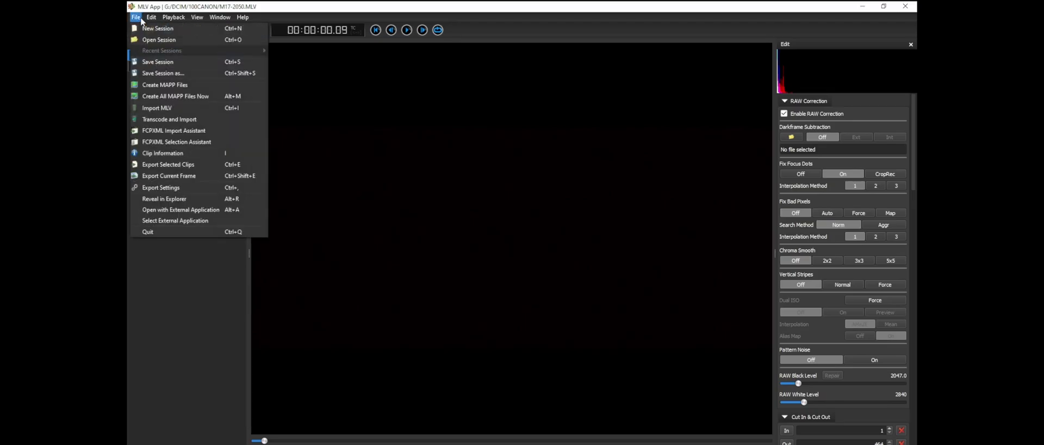
left_click(176, 189)
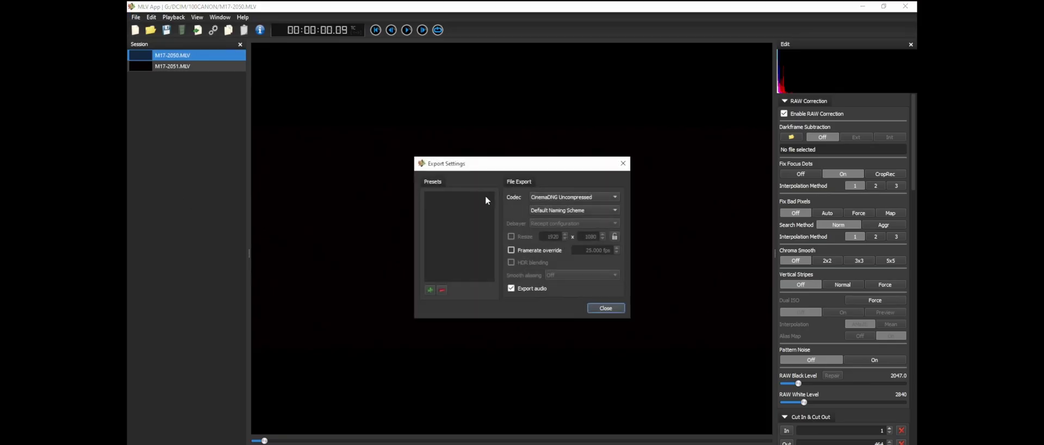
left_click(576, 200)
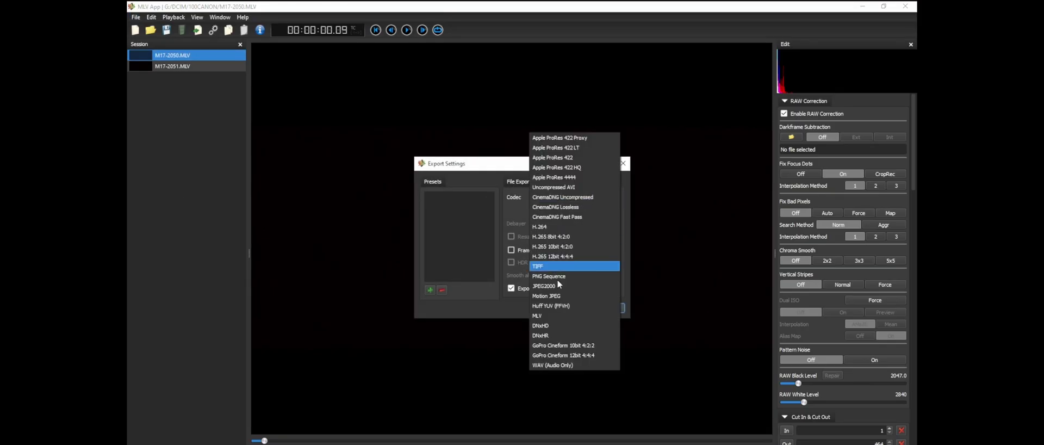
left_click(549, 315)
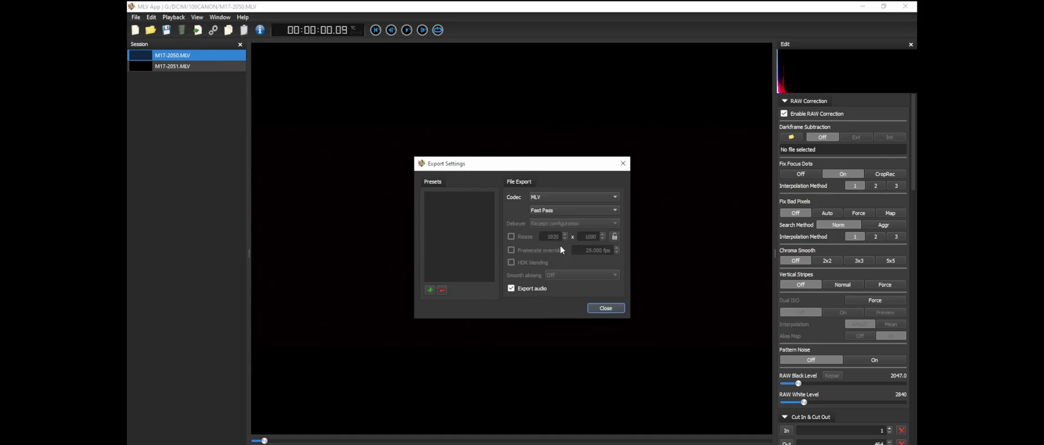
left_click(572, 212)
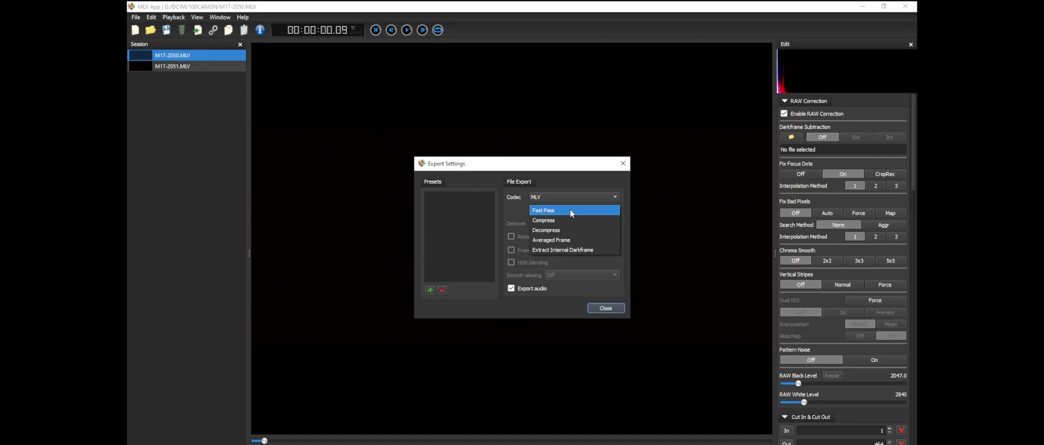
left_click(565, 245)
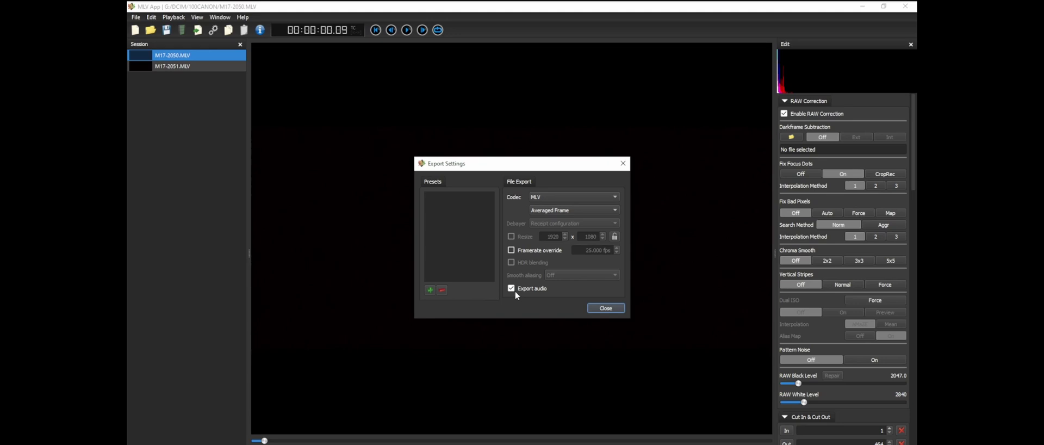
left_click(606, 308)
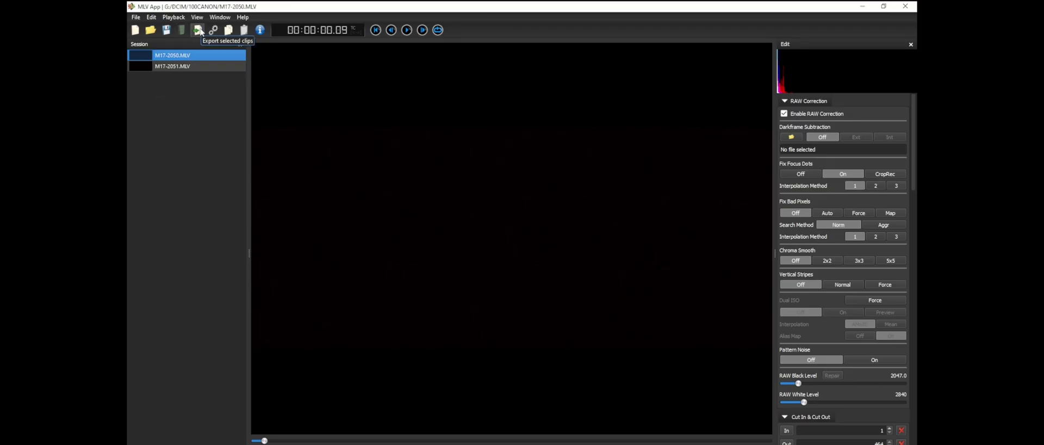
Export the averaged darkframe to E:\video_pictures, overwriting 2048x872(2-35to1)ISO100
left_click(198, 30)
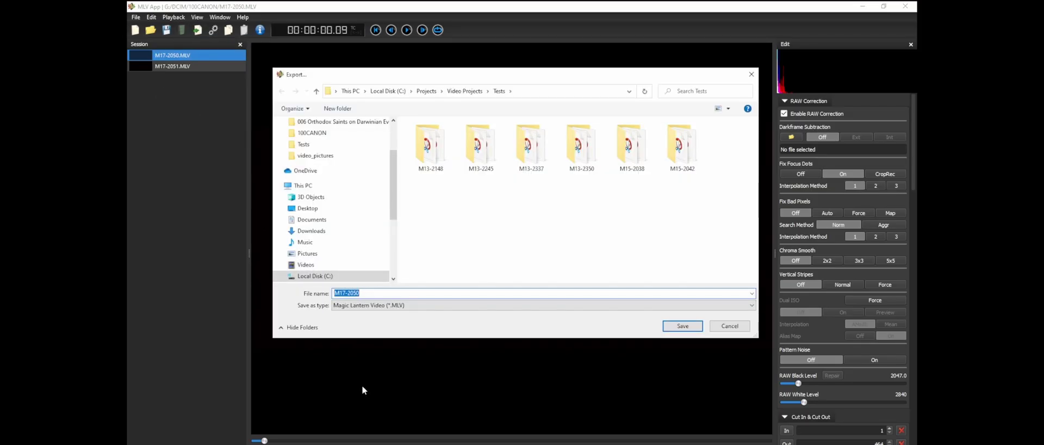
scroll(365, 207, "down", 2)
left_click(326, 240)
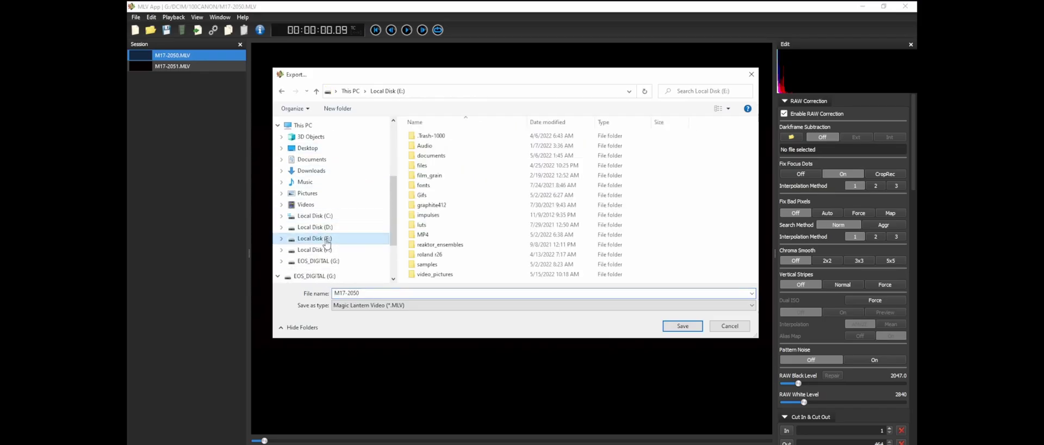
double_click(443, 275)
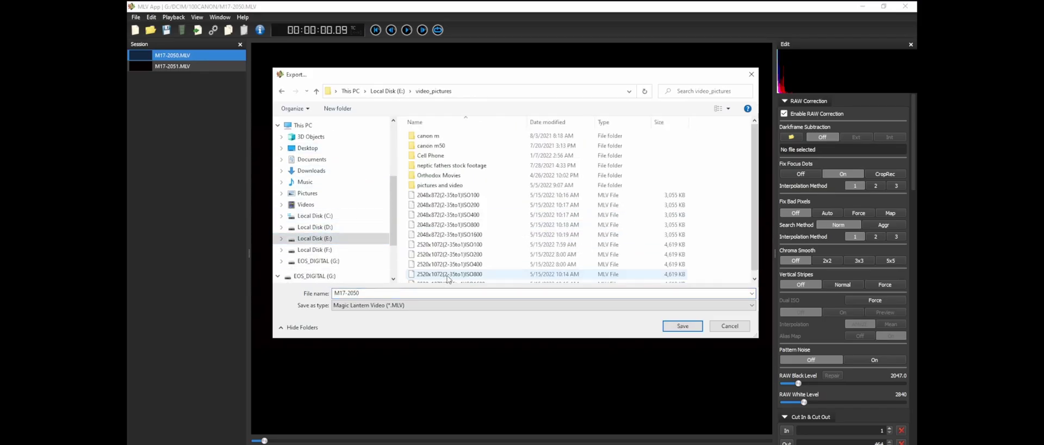
left_click(464, 195)
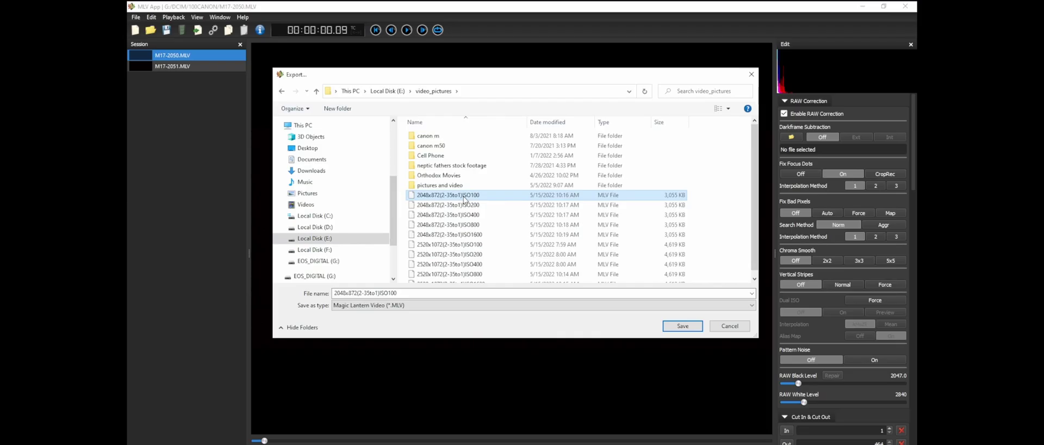
double_click(435, 293)
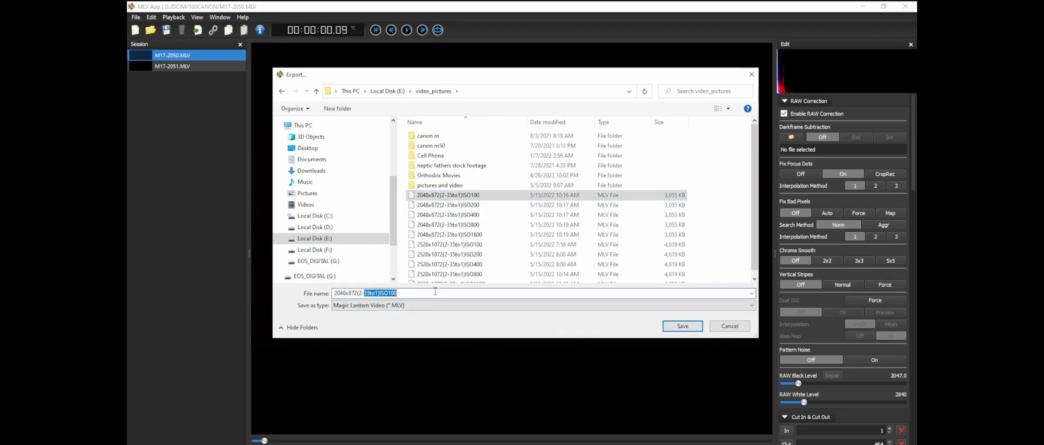
left_click(435, 292)
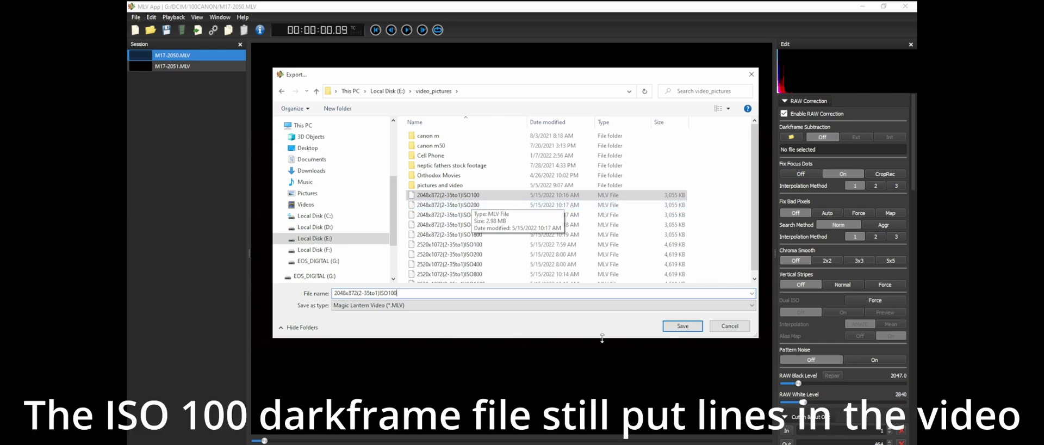
left_click(683, 326)
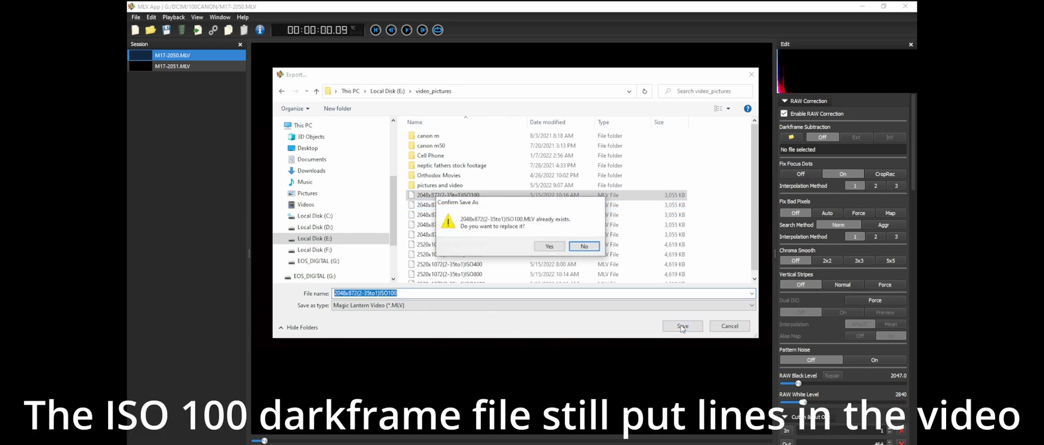
left_click(553, 248)
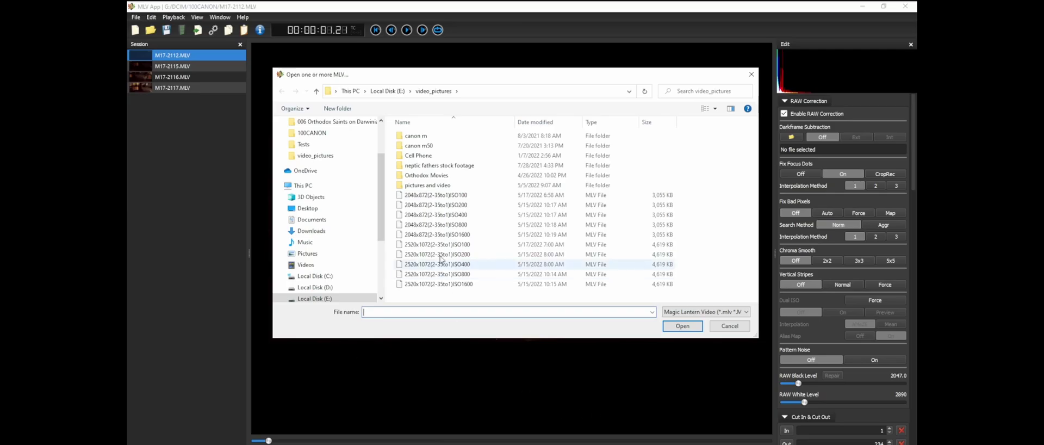
Load 2048x872(2-35to1)ISO100.MLV as the external darkframe and view the frame at 100% zoom
left_click(435, 197)
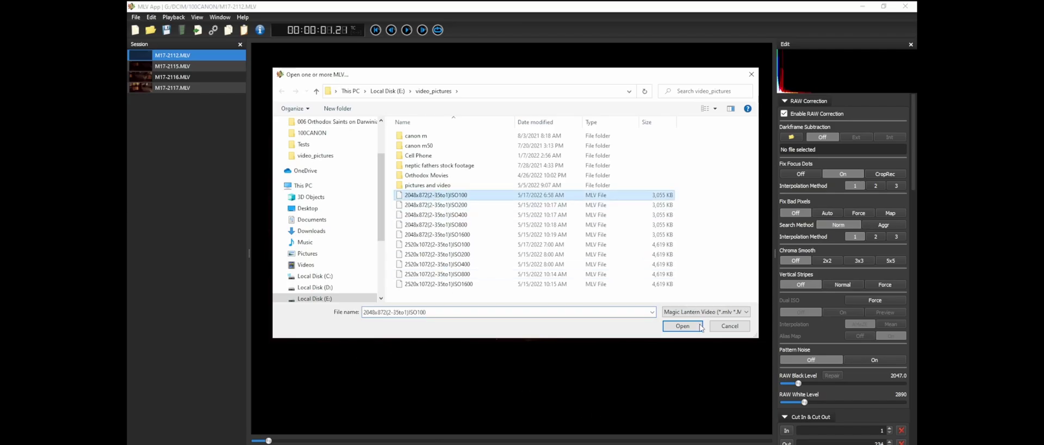
left_click(682, 327)
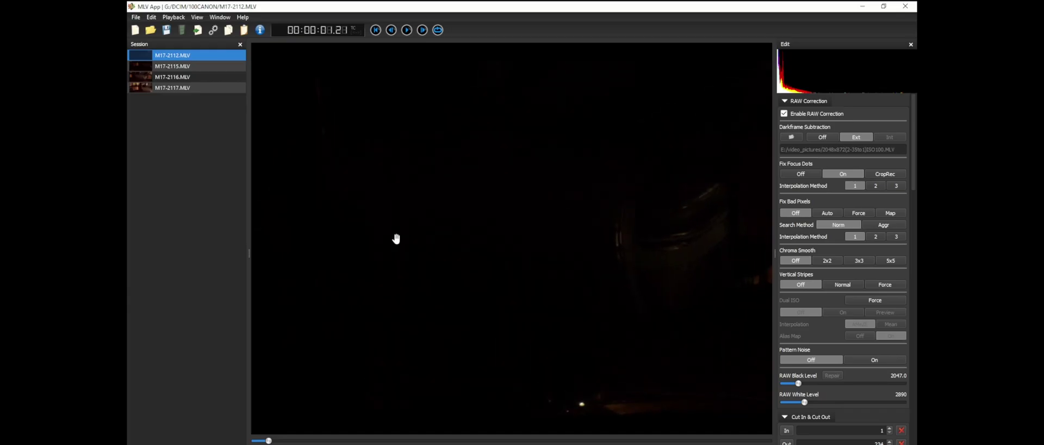
right_click(603, 294)
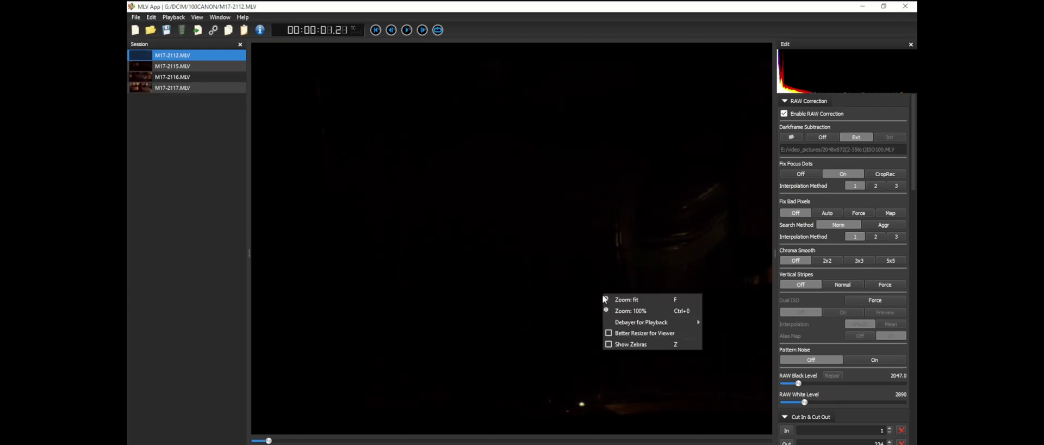
left_click(628, 311)
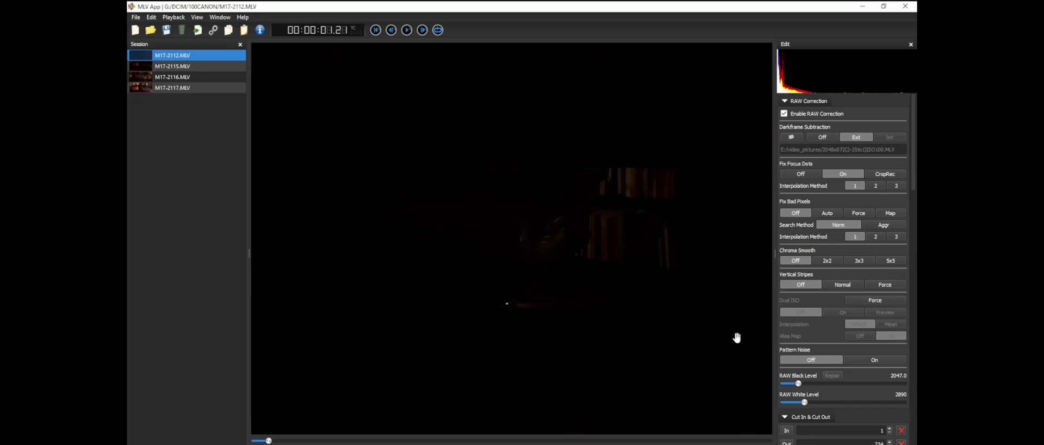
scroll(909, 320, "down", 3)
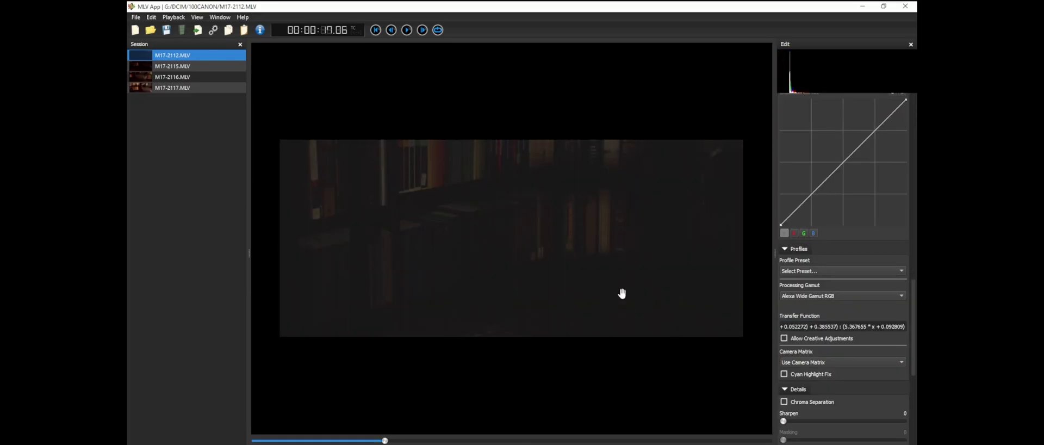
left_click(805, 272)
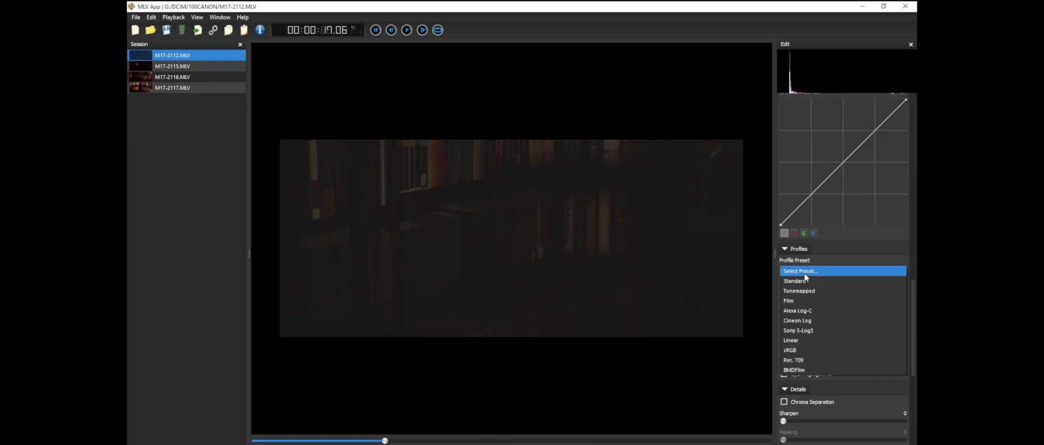
left_click(494, 258)
double_click(495, 258)
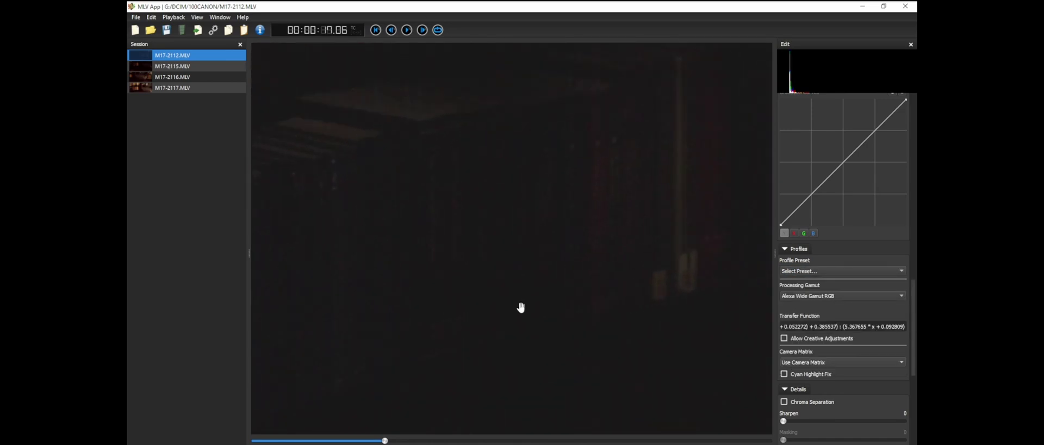
left_click_drag(714, 346, 513, 140)
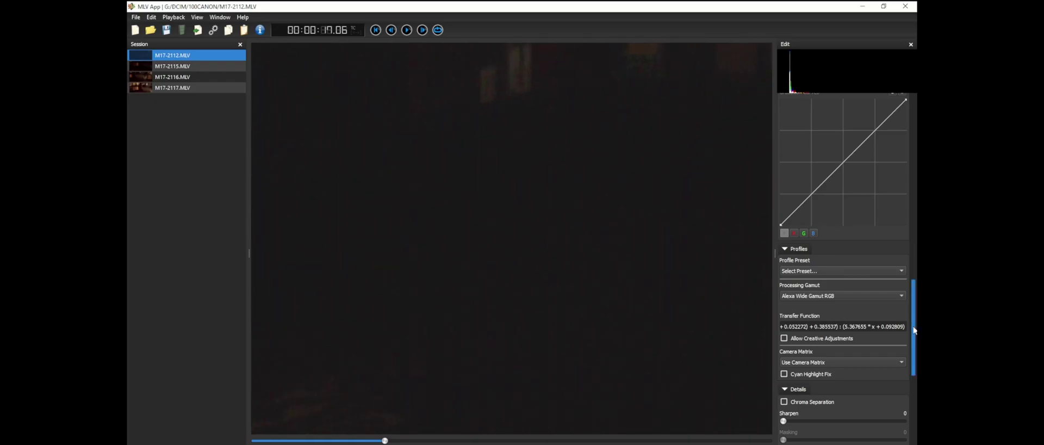
left_click_drag(915, 330, 915, 144)
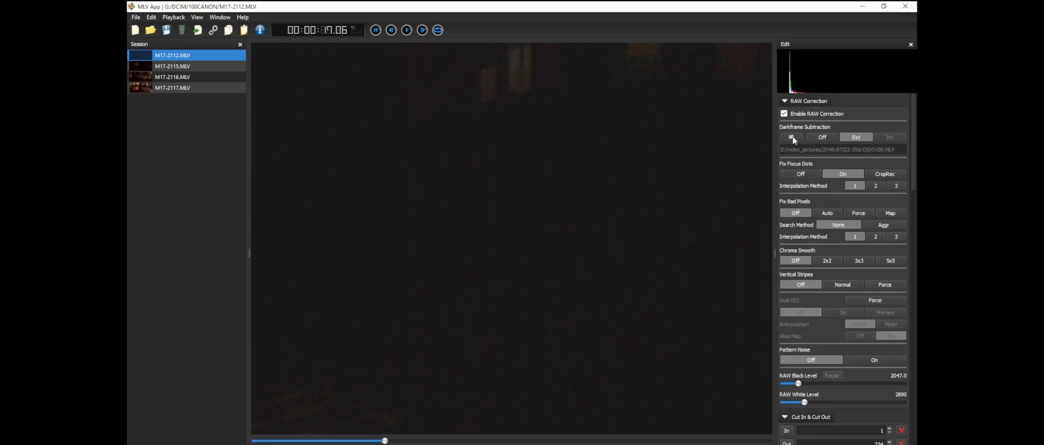
Toggle darkframe subtraction between Off and Ext twice to compare, finishing on Off
left_click(823, 137)
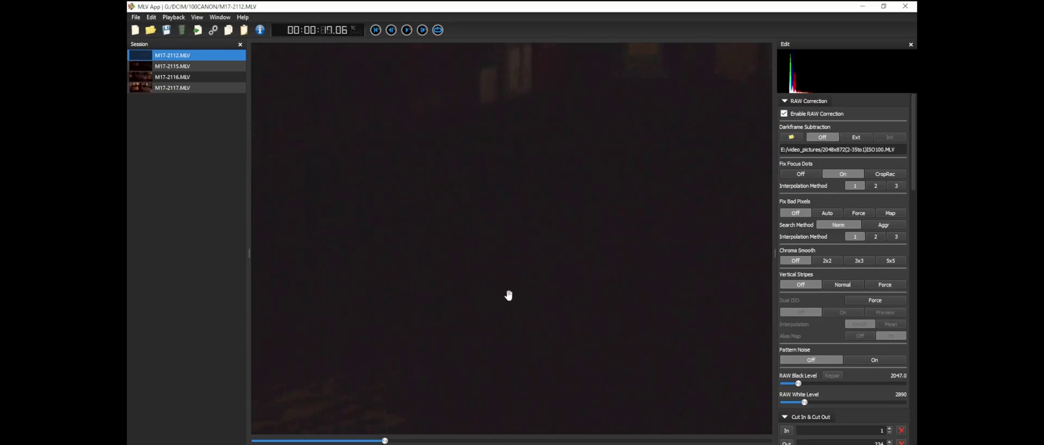
left_click(856, 137)
left_click(823, 137)
left_click(857, 138)
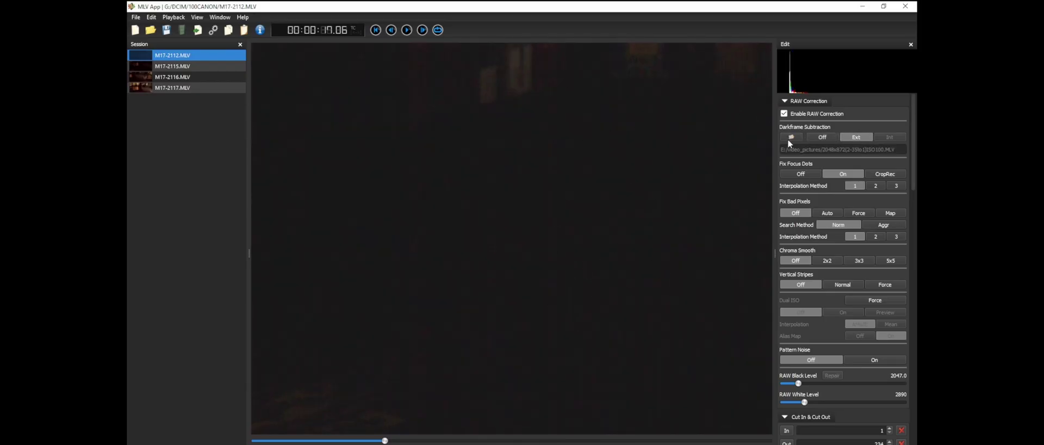
left_click(815, 138)
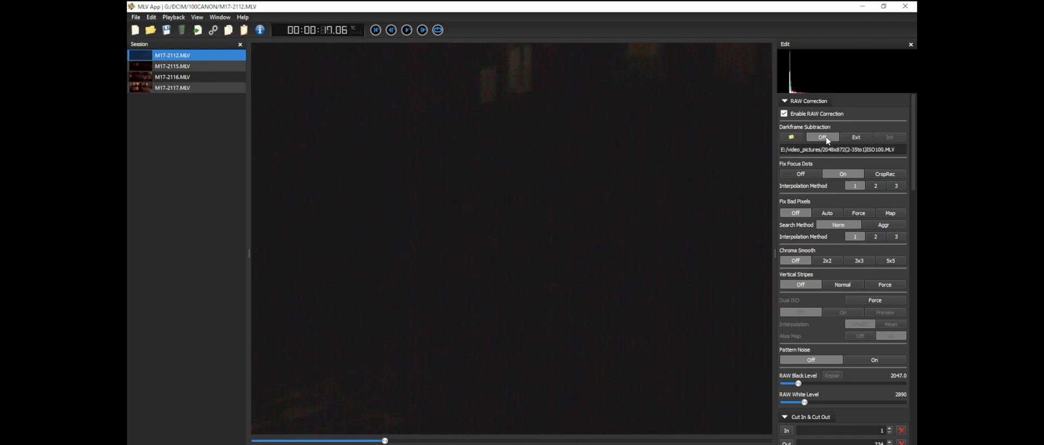
Load 2048x872(2-35to1)ISO200 as the external darkframe for clip M17-2112
left_click(793, 137)
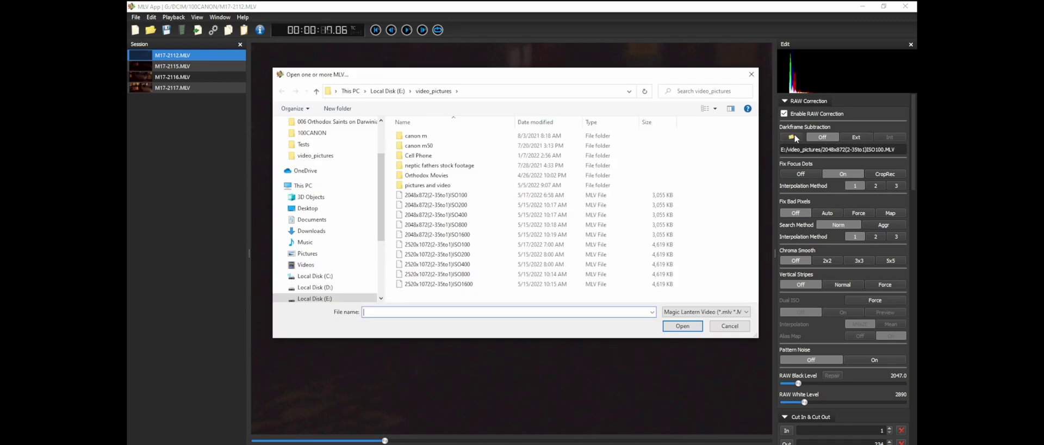
left_click(450, 205)
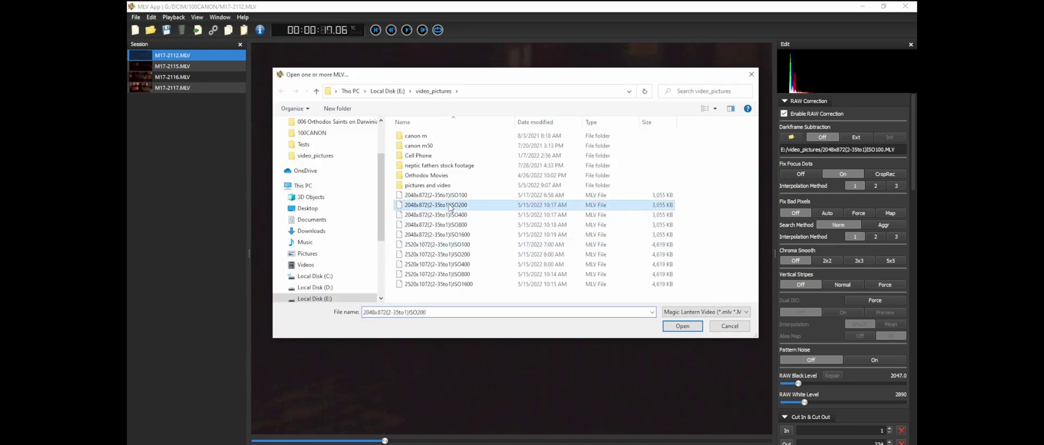
left_click(684, 326)
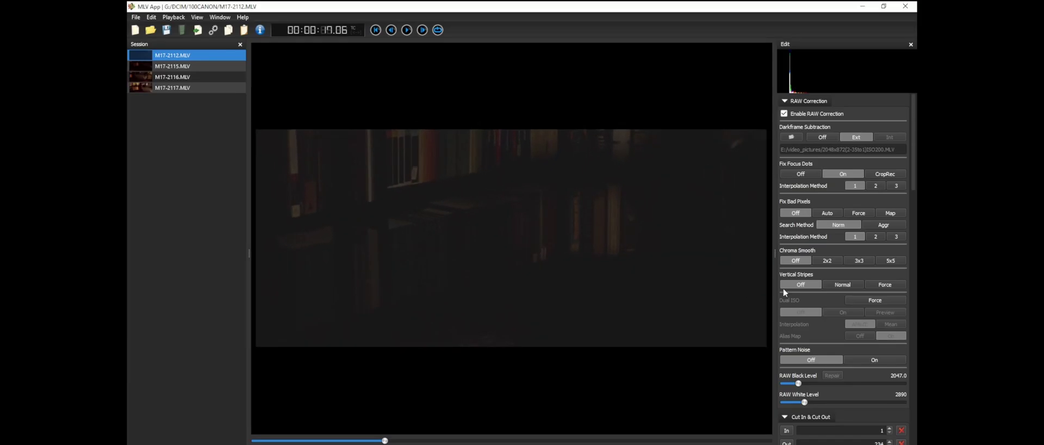
scroll(784, 293, "down", 5)
scroll(785, 293, "down", 15)
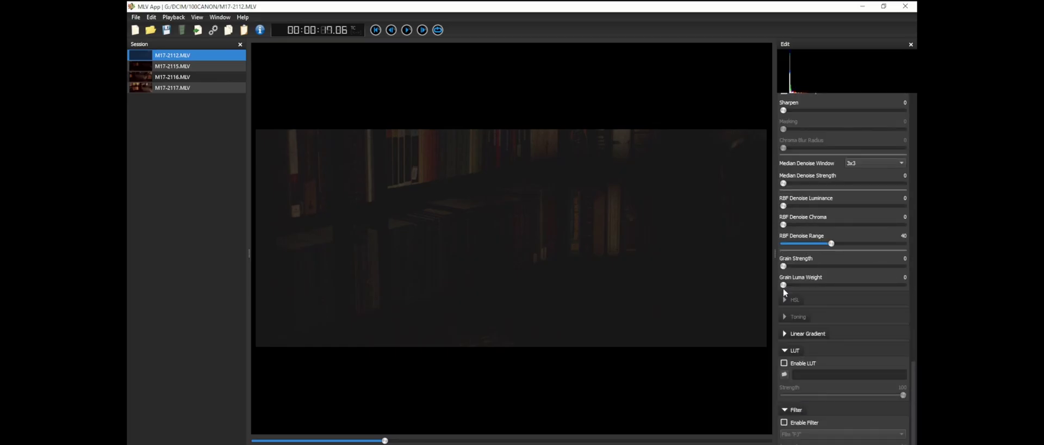
scroll(784, 292, "down", 1)
scroll(784, 292, "up", 10)
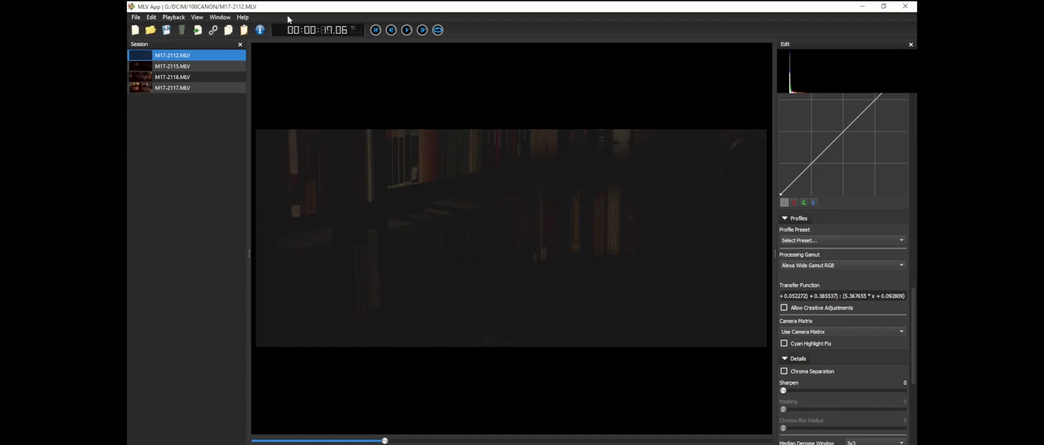
left_click(154, 18)
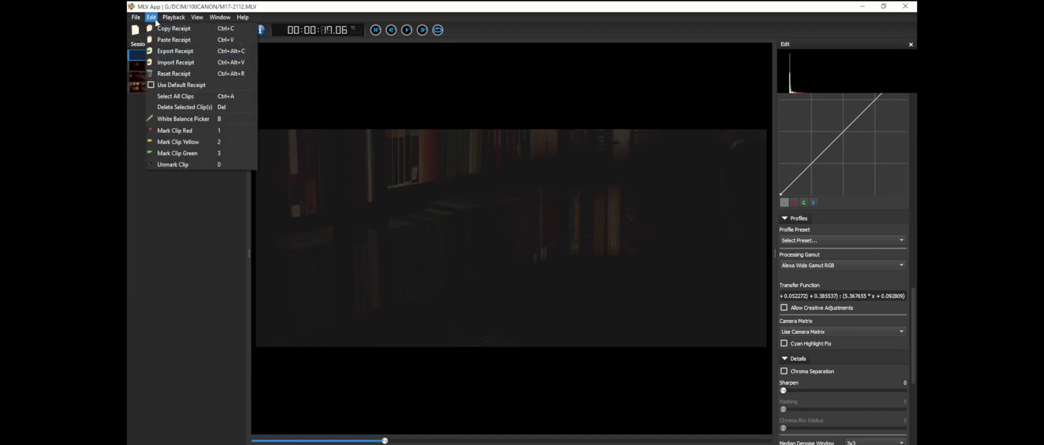
Import the EOSM_Receipt01 receipt and accept the Receipt Mask Setup defaults
left_click(187, 63)
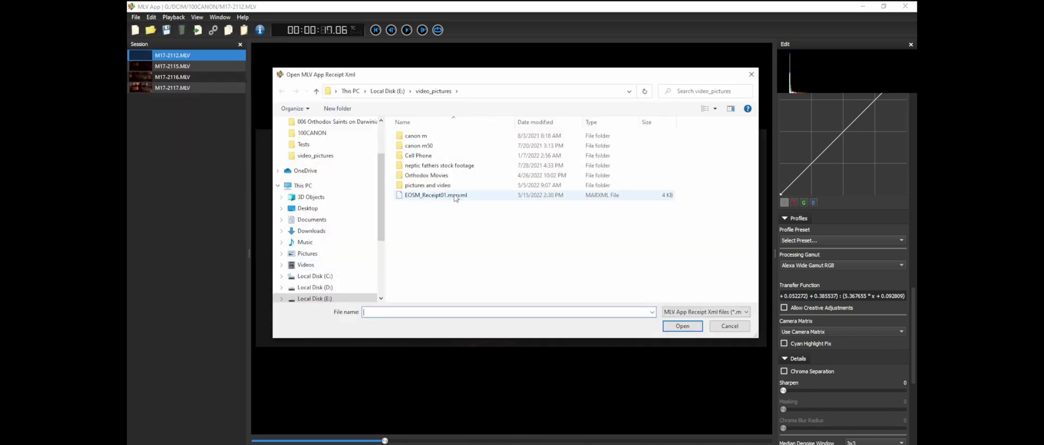
left_click(456, 196)
left_click(683, 326)
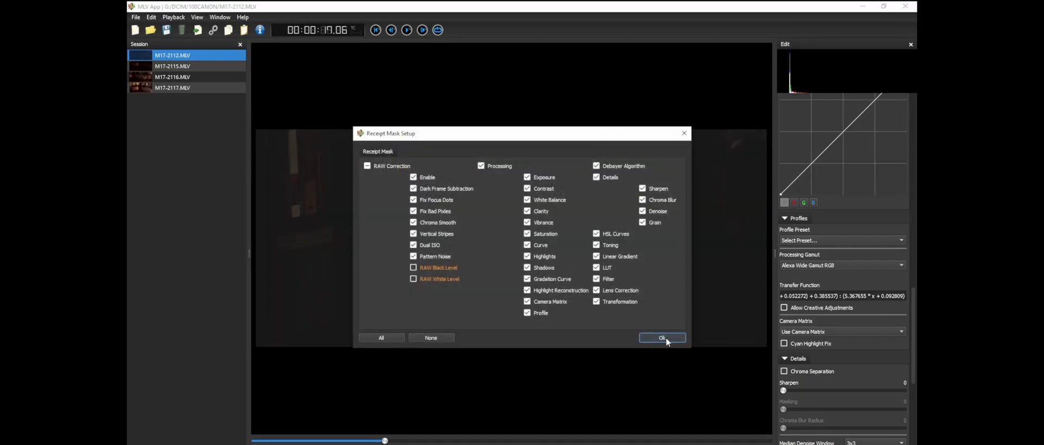
left_click(666, 337)
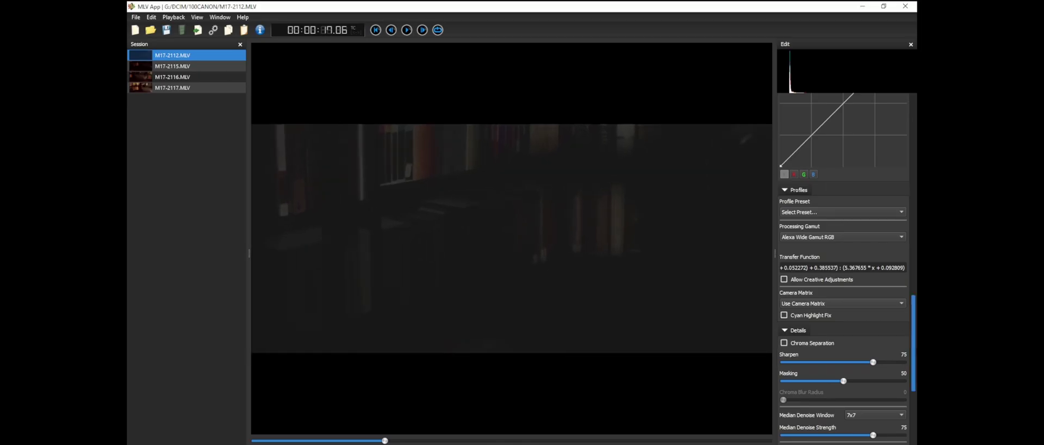
Scroll to the Details section and advance the clip to 00:00:31.19 to inspect denoising
left_click_drag(914, 348, 902, 396)
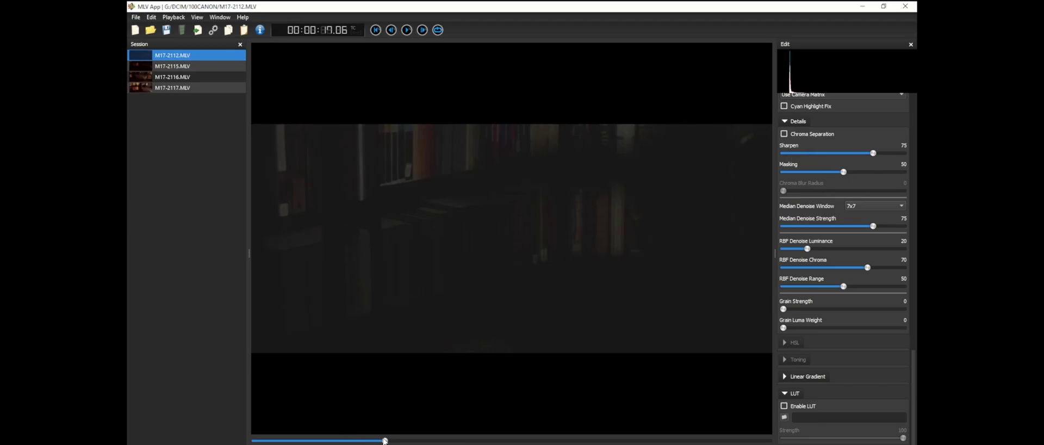
left_click_drag(385, 441, 495, 441)
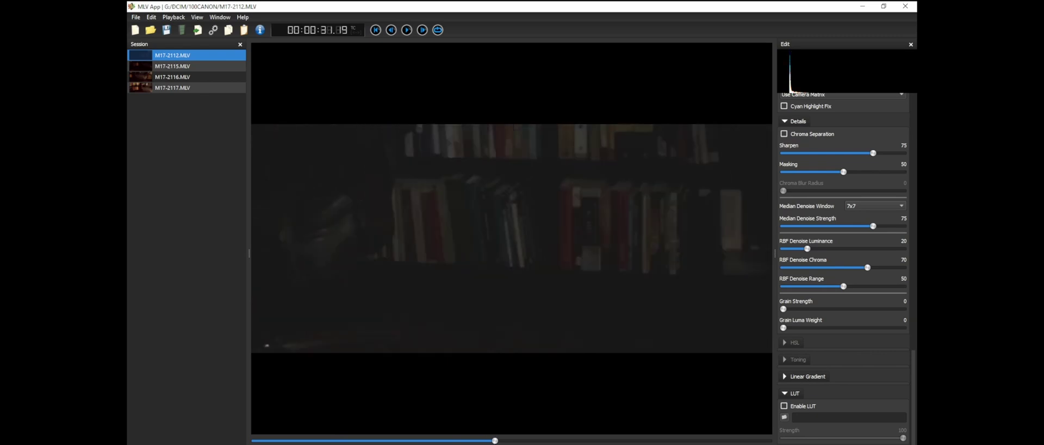
left_click(171, 67)
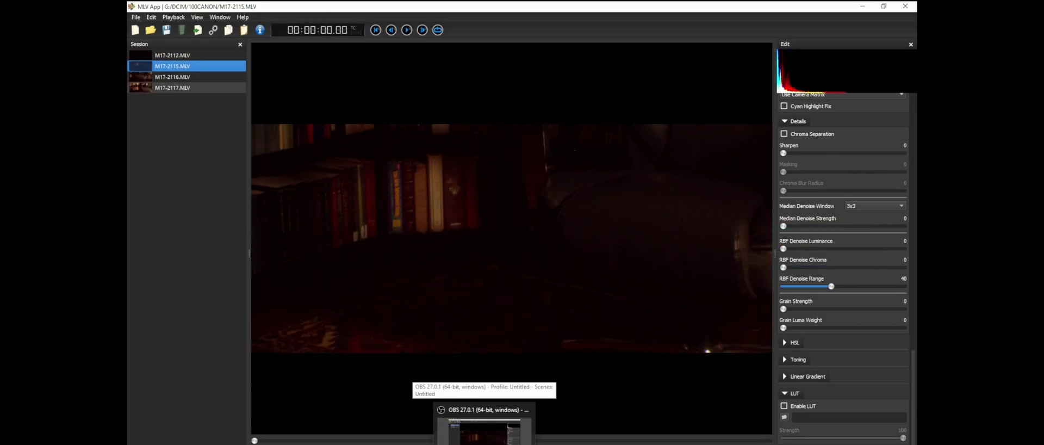
Scroll up to RAW Correction and set Pattern Noise to Off for M17-2115
scroll(846, 332, "up", 15)
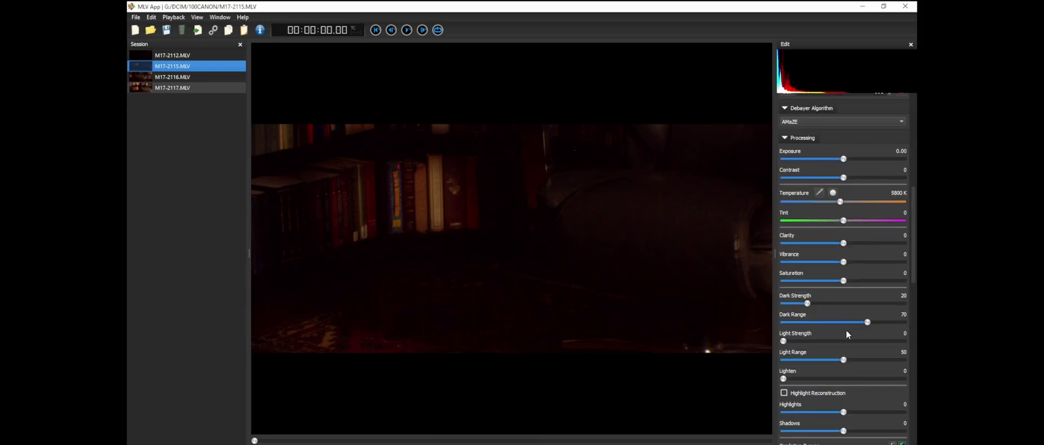
scroll(847, 333, "up", 1)
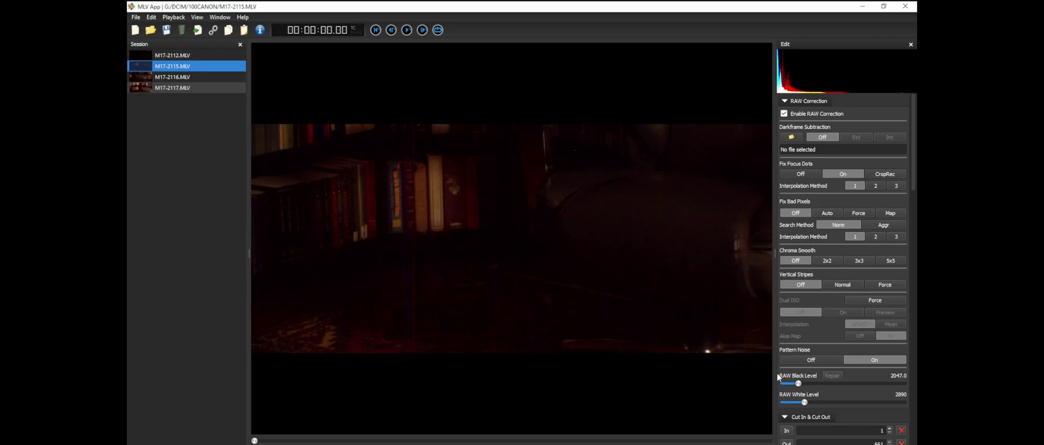
left_click(816, 359)
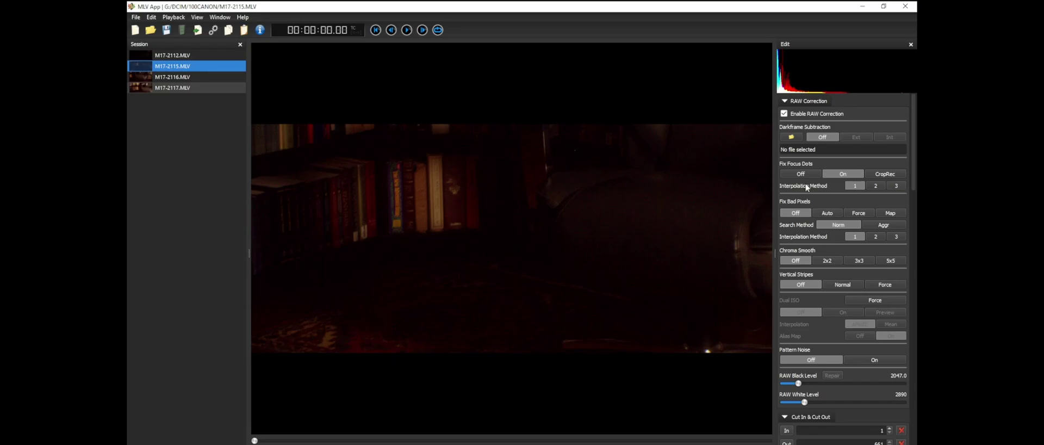
scroll(735, 263, "down", 3)
scroll(722, 258, "up", 2)
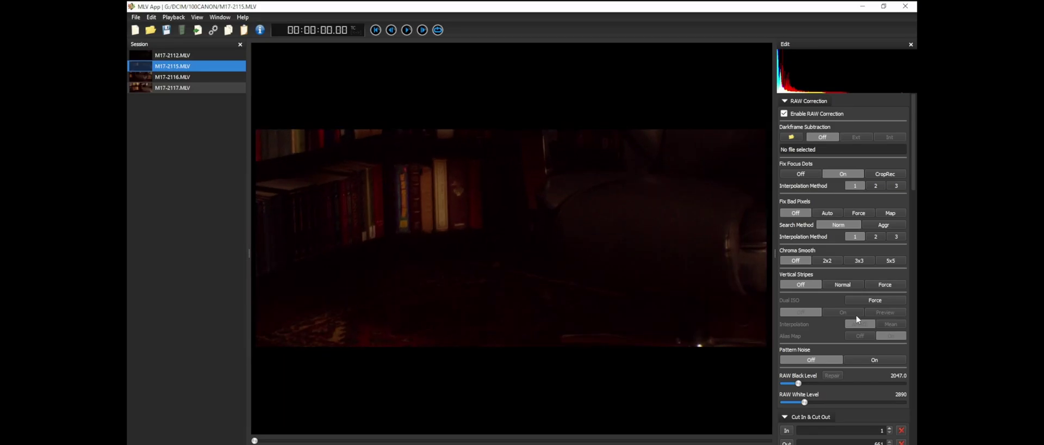
scroll(857, 318, "down", 10)
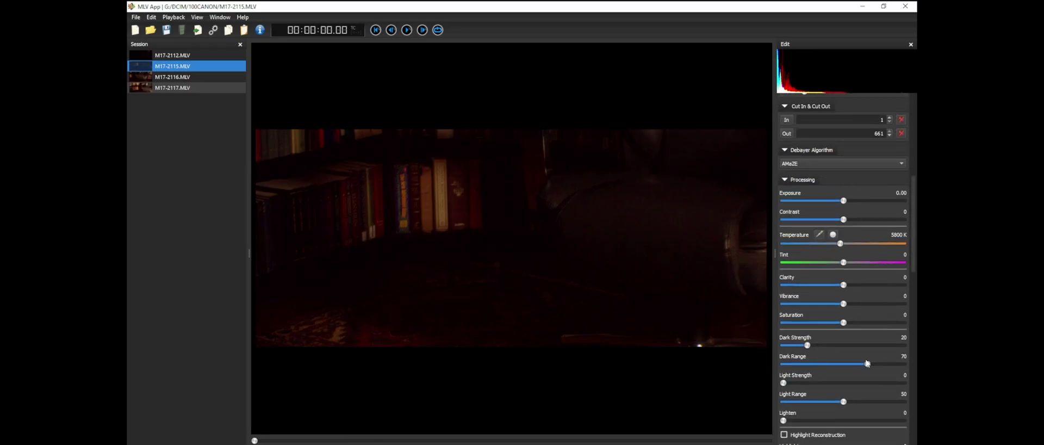
scroll(856, 269, "down", 9)
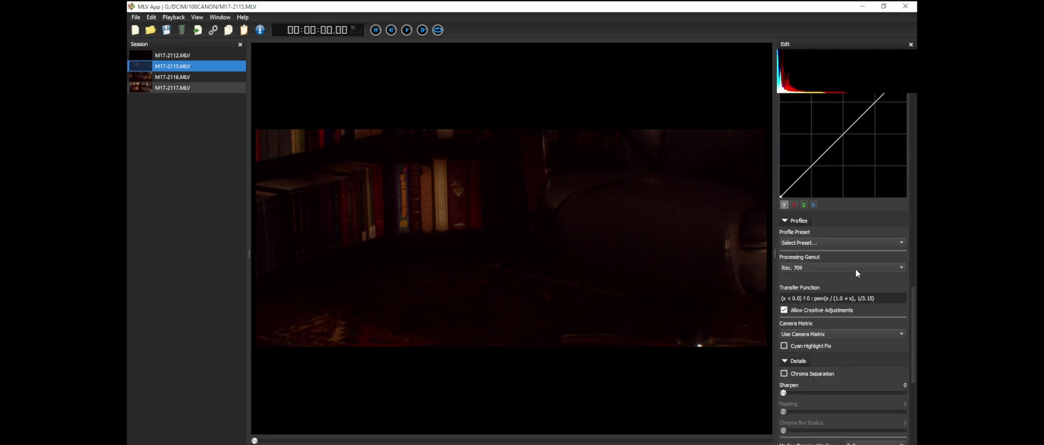
scroll(856, 269, "down", 3)
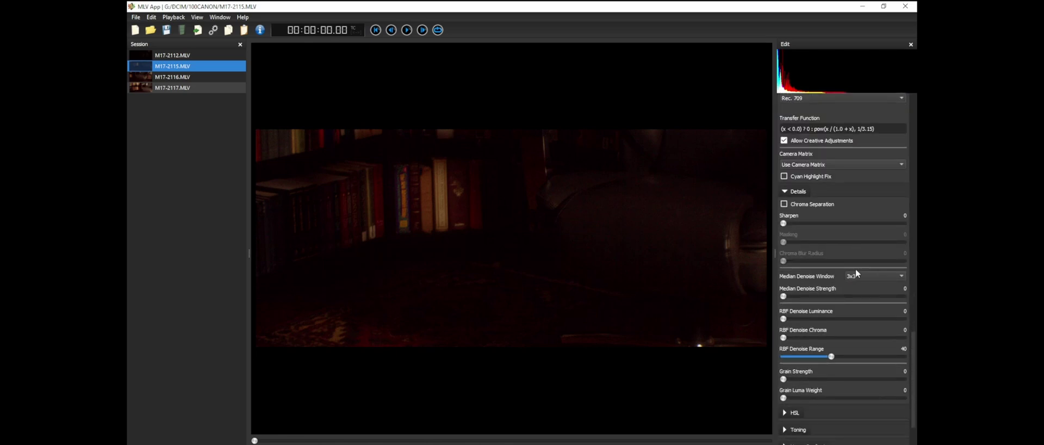
scroll(856, 268, "down", 5)
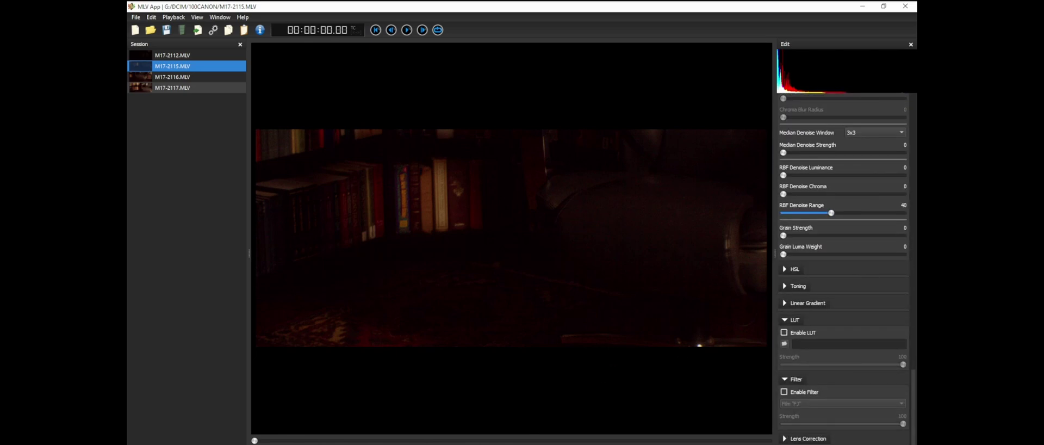